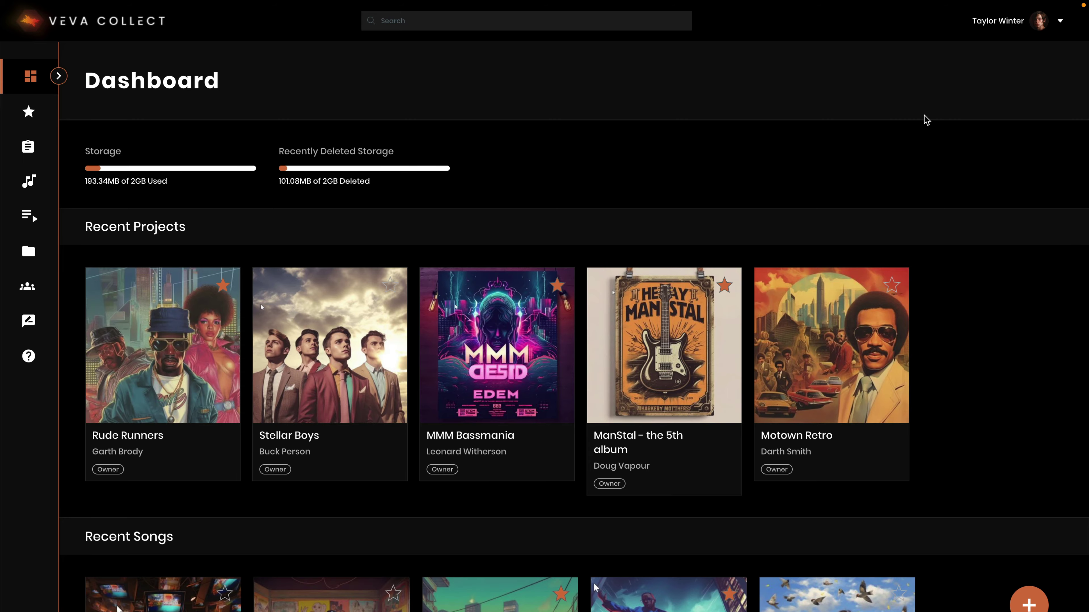
Step: Open the account options menu next to the user name on the Dashboard
click(1053, 20)
Step: Open My Party under Account and review its EMI Publishing, AMRA and AARC affiliations
click(1045, 66)
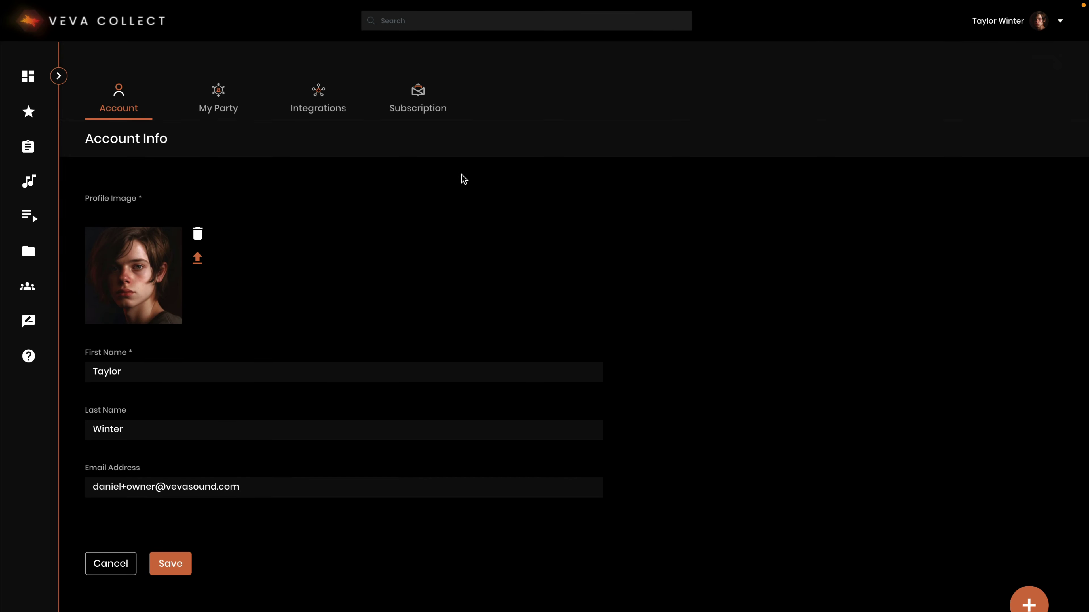
click(222, 97)
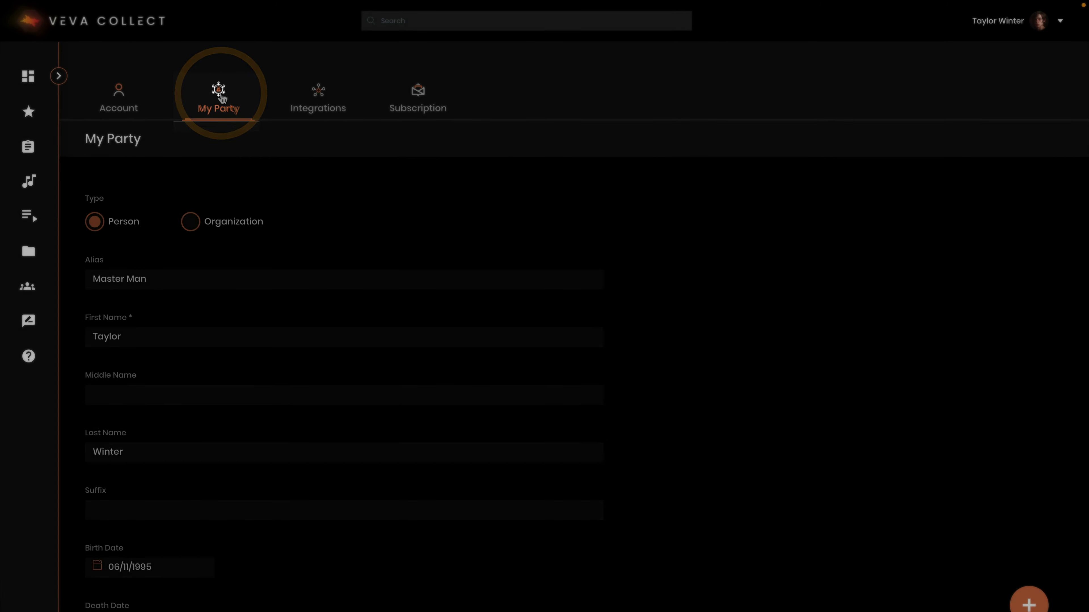
scroll(574, 326, down, 15)
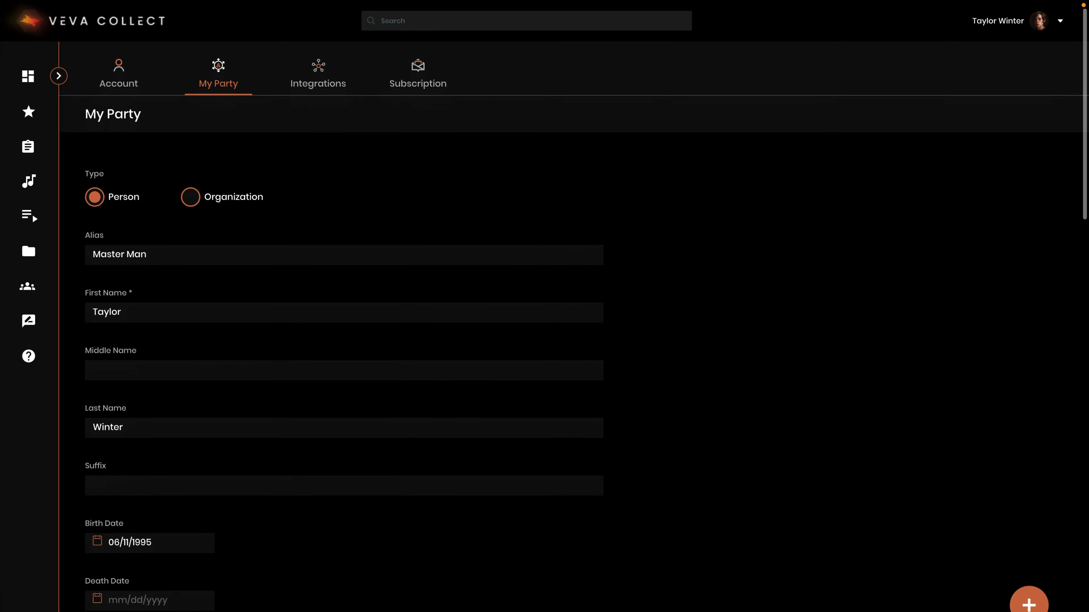
scroll(288, 206, down, 4)
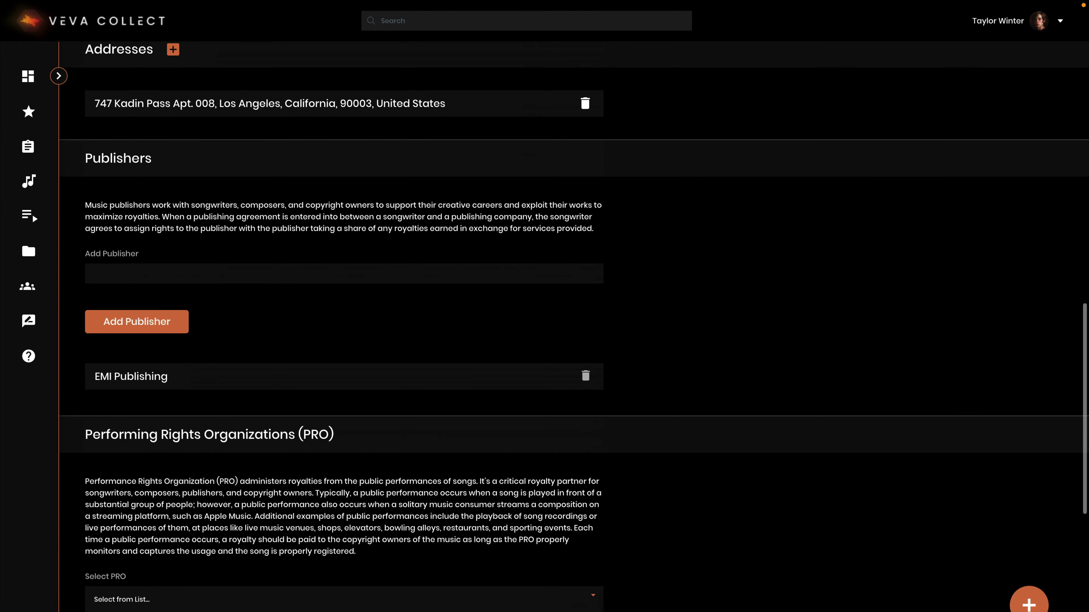
scroll(288, 206, down, 4)
scroll(288, 206, down, 8)
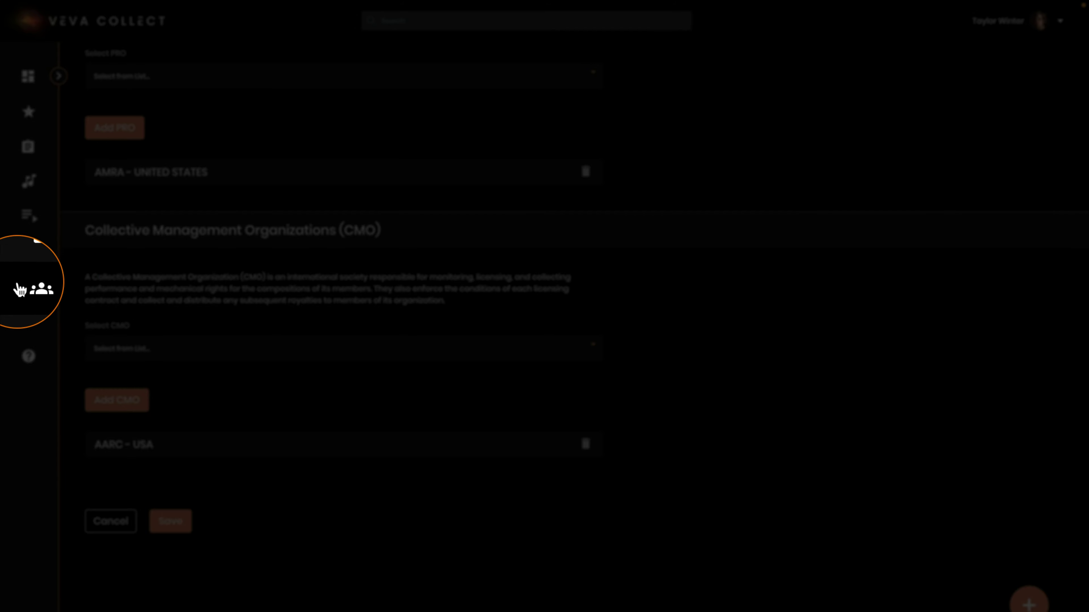
Step: From the Parties list, start a new party and set its type to Person after previewing Organization
click(29, 290)
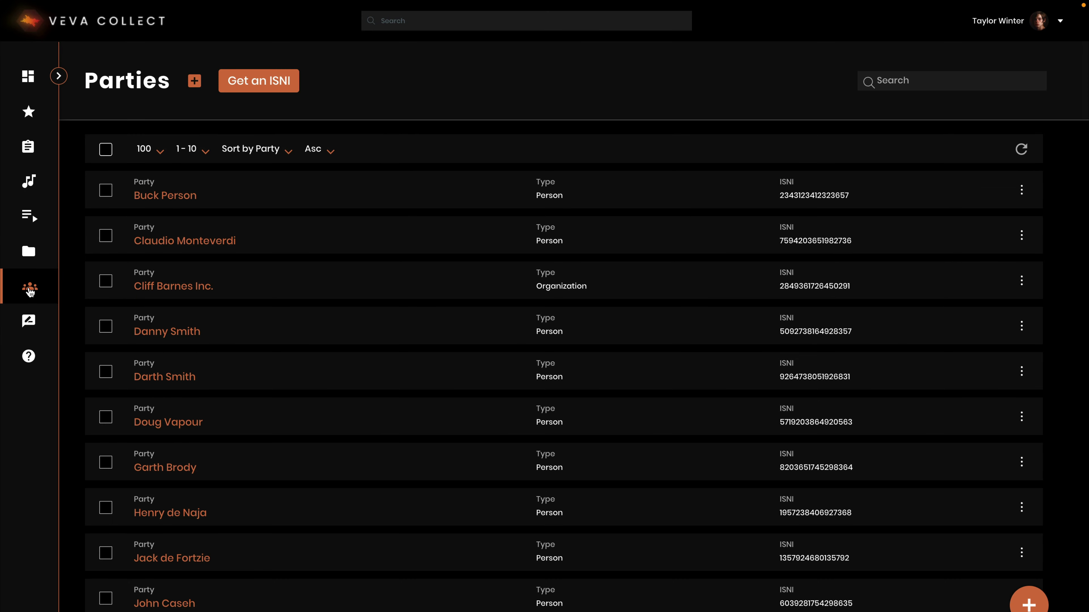
click(194, 81)
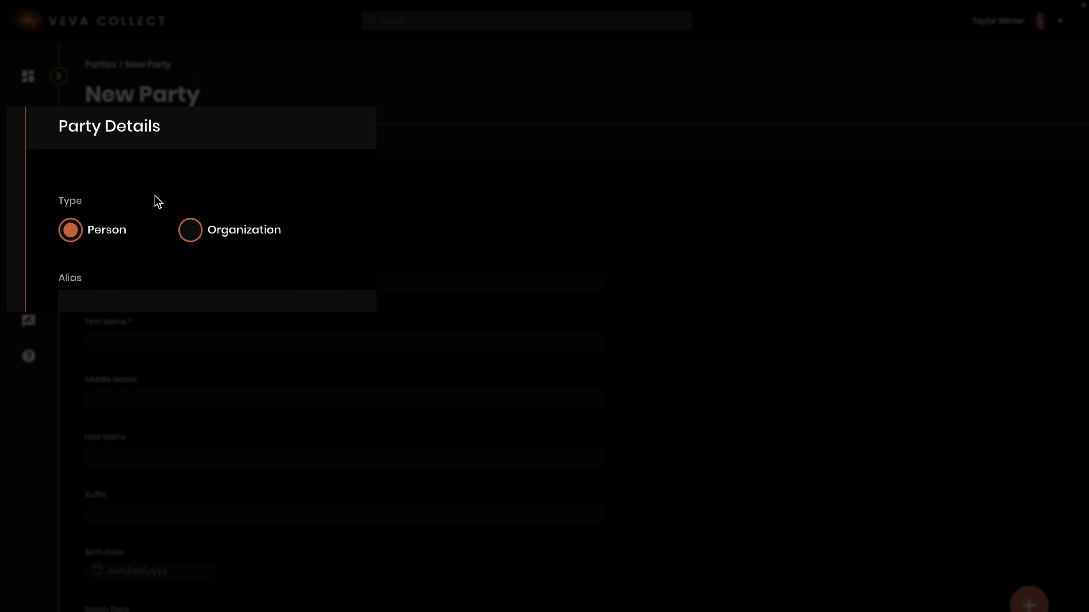
click(189, 234)
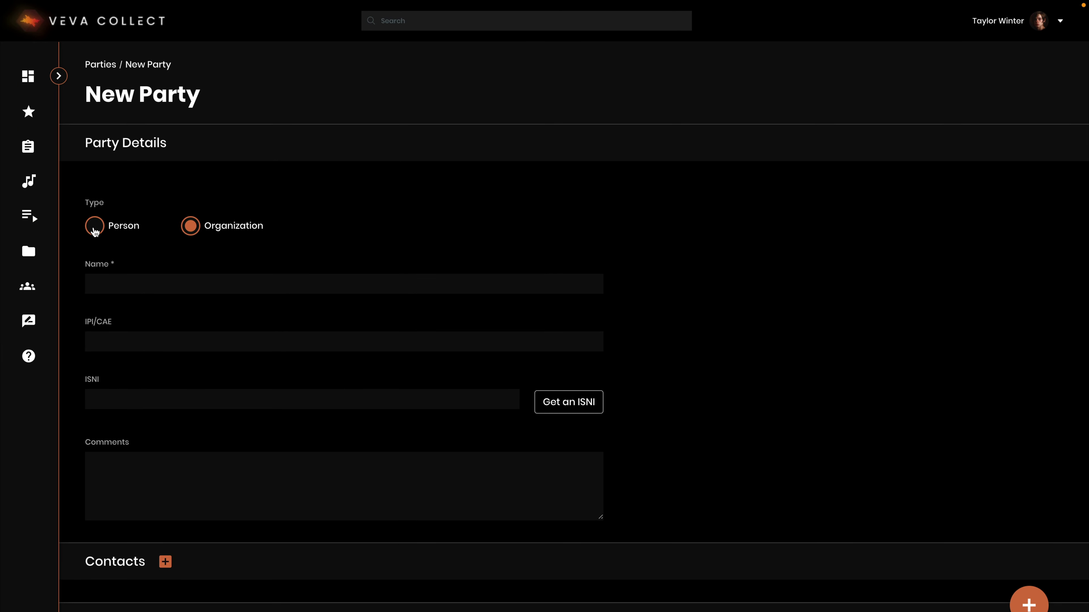
click(94, 228)
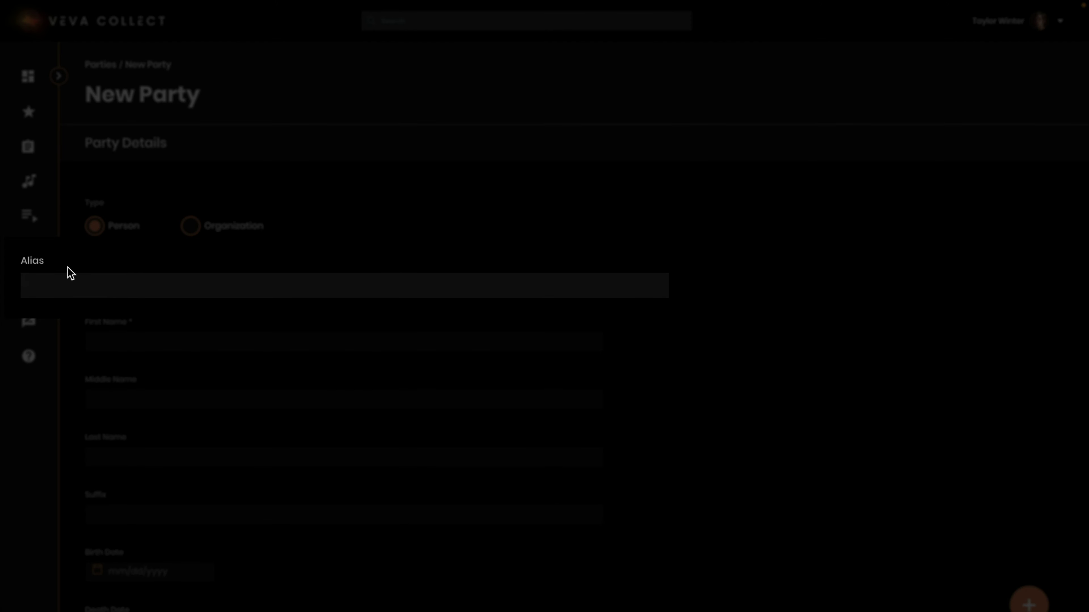
Step: Fill in the person's alias, first name and last name on the New Party form
click(78, 286)
text(Cool T)
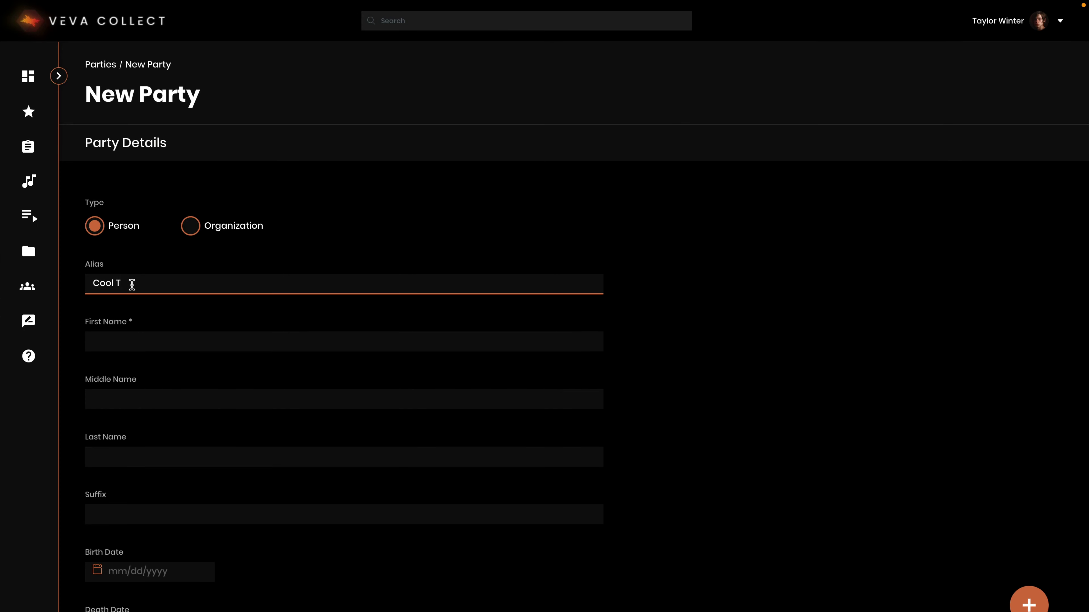
click(148, 344)
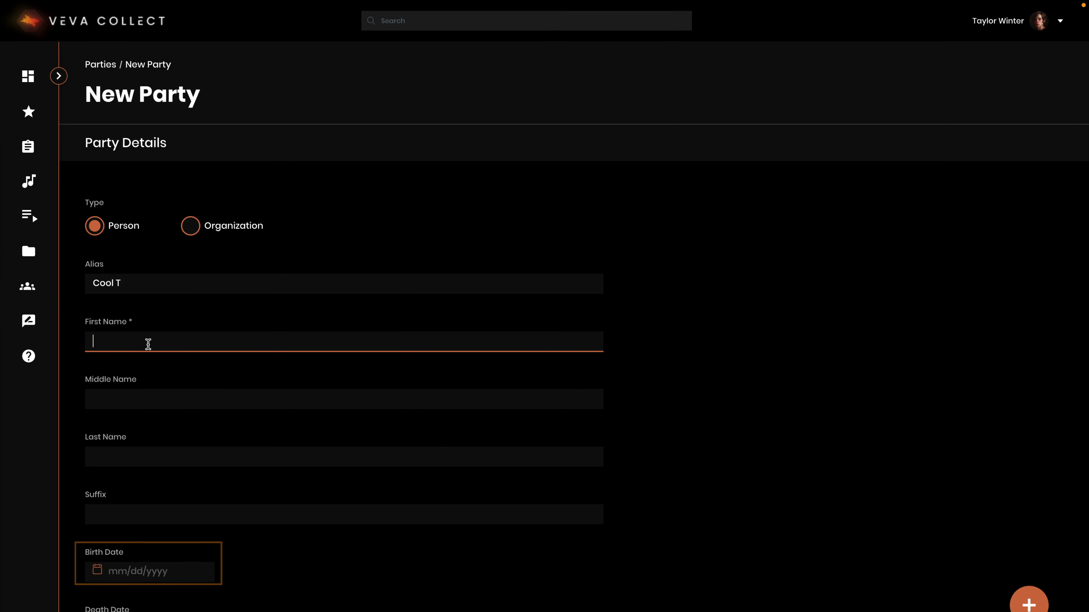
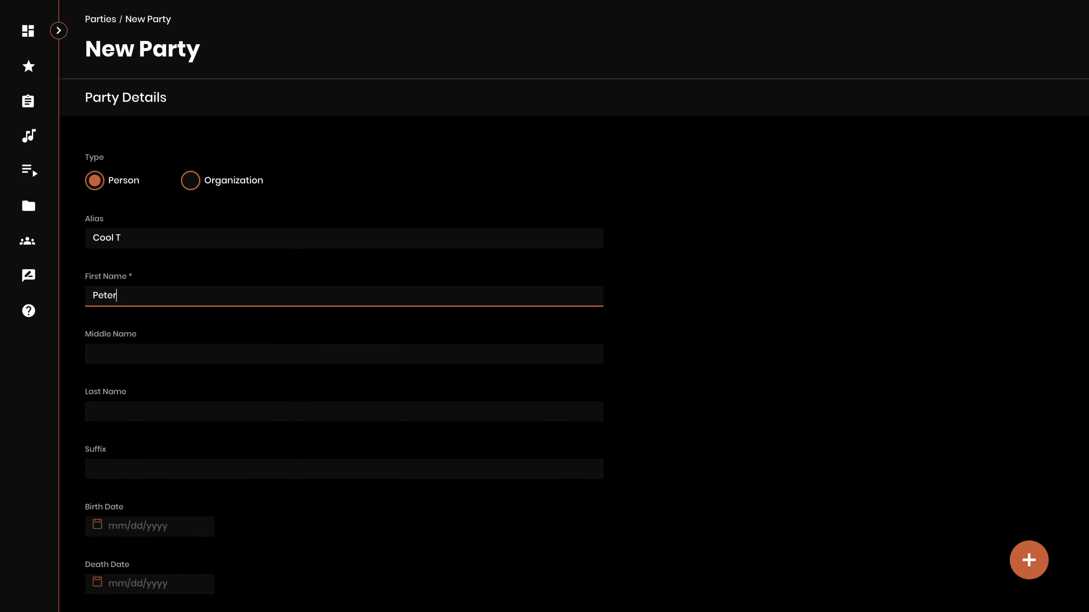
click(148, 378)
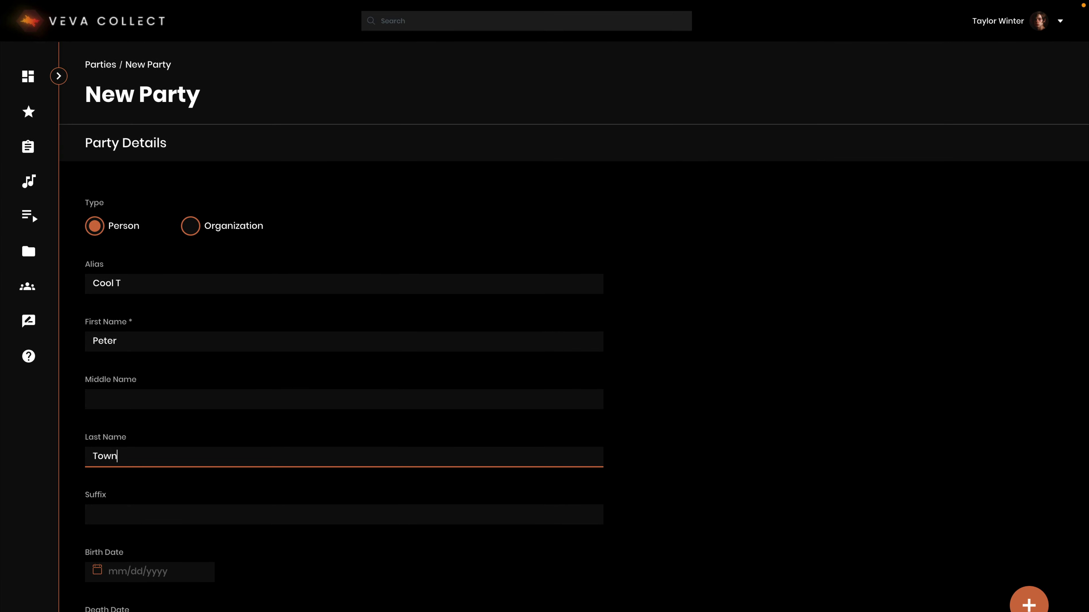
scroll(188, 465, down, 3)
scroll(189, 465, down, 4)
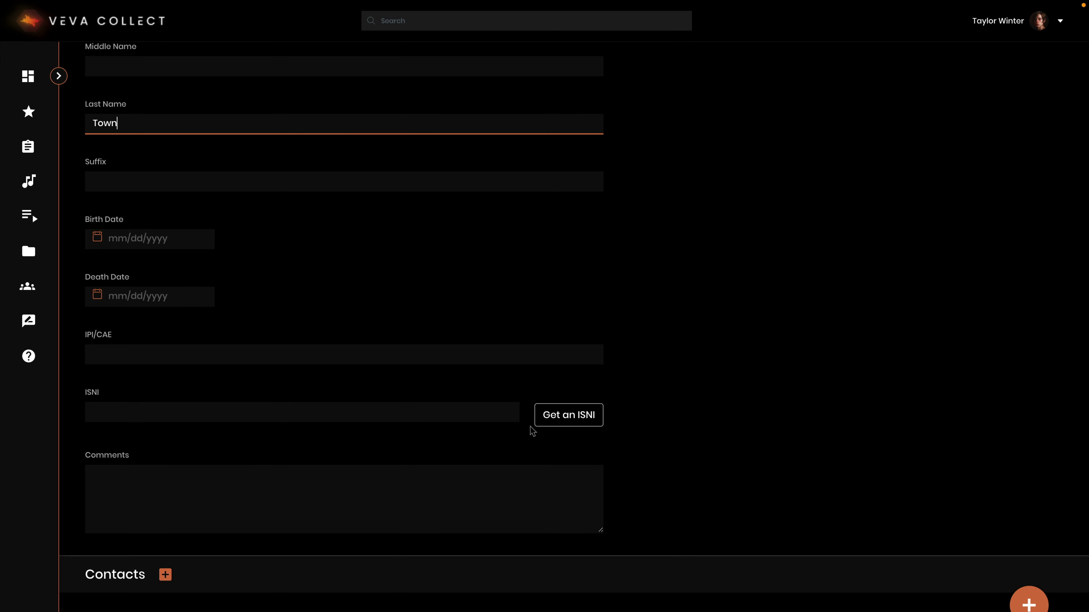
scroll(530, 426, down, 2)
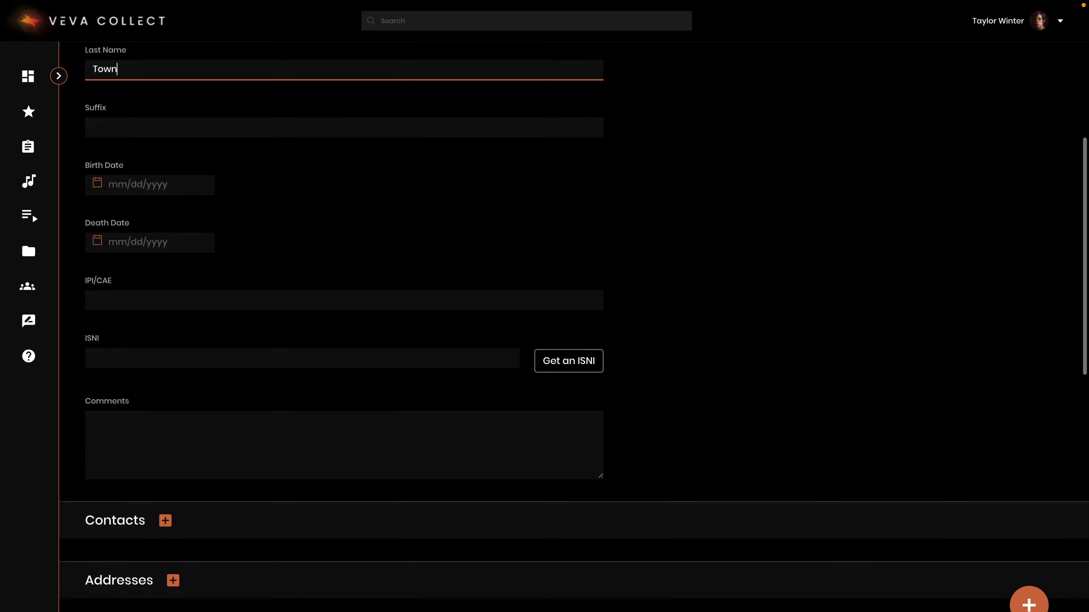
scroll(530, 429, down, 10)
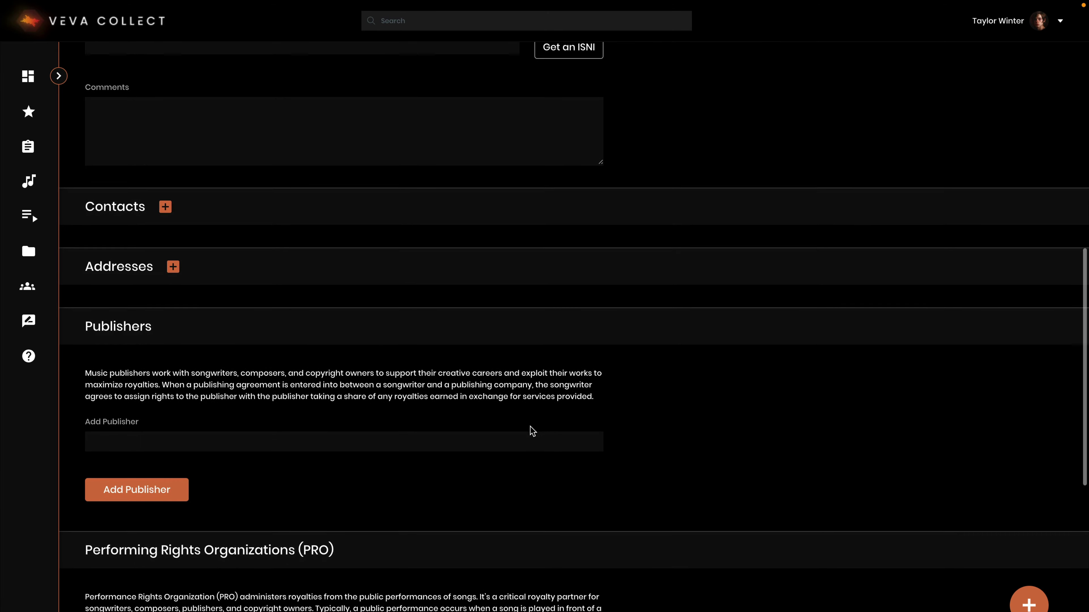
scroll(532, 431, down, 1)
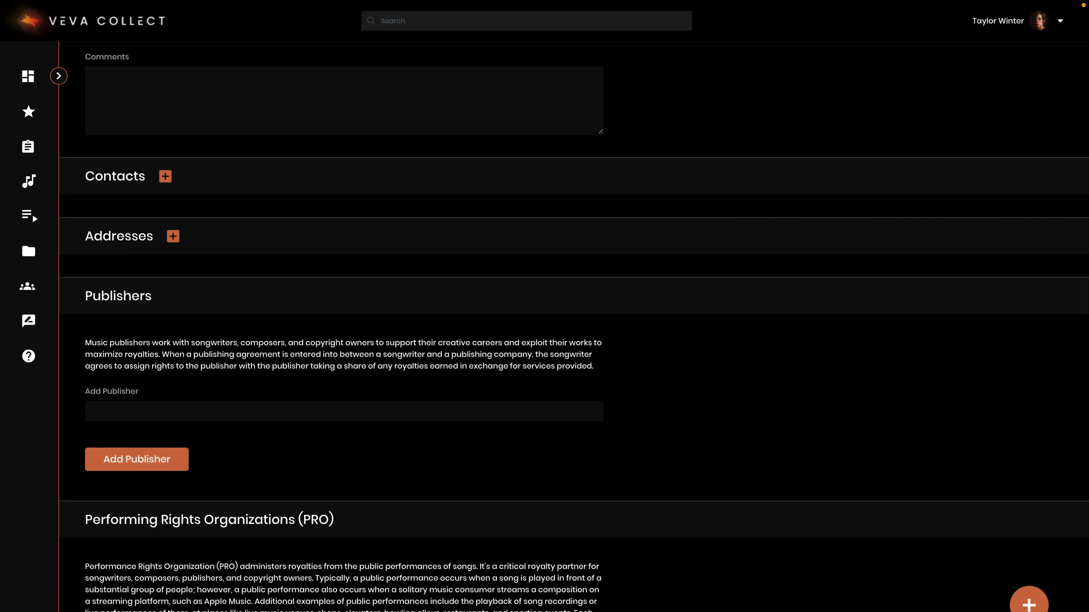
Step: Add EMI Publishing as the party's publisher with territory Antarctica
click(183, 411)
text(EMI )
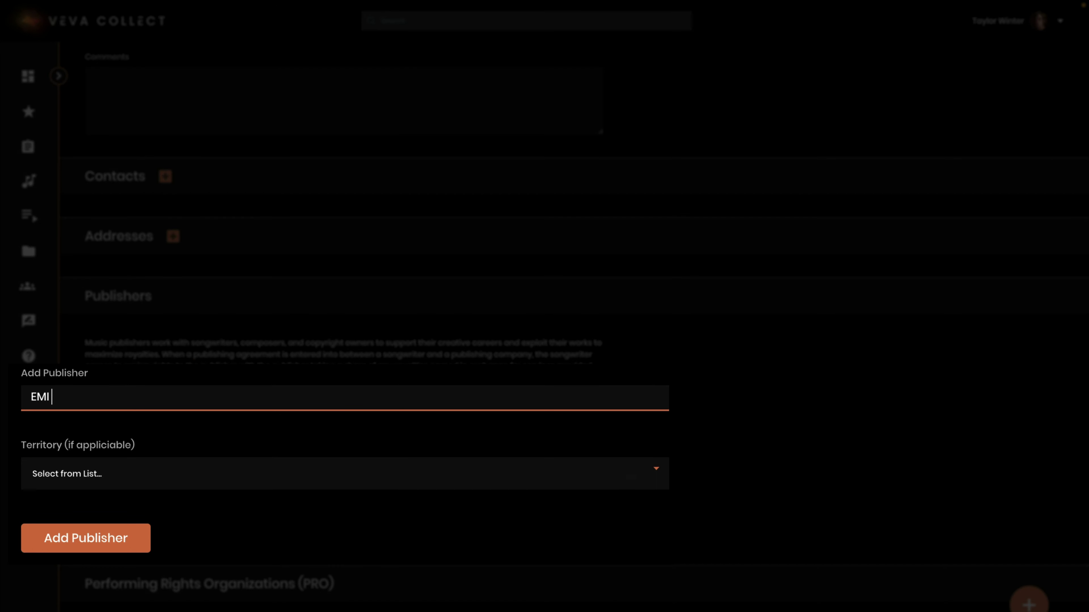
text(Publishing)
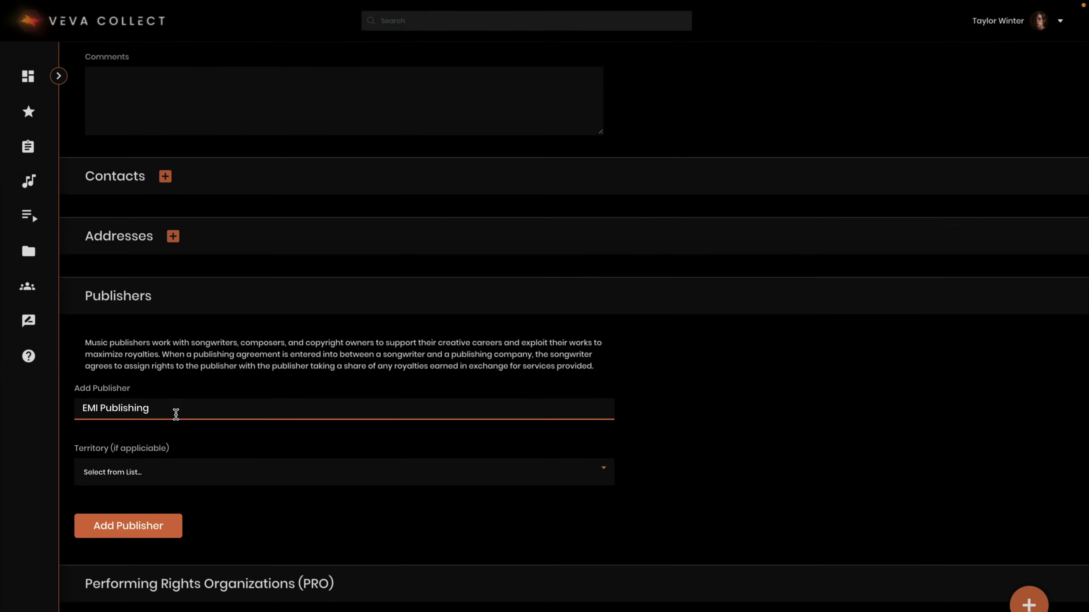
scroll(175, 409, down, 2)
click(175, 407)
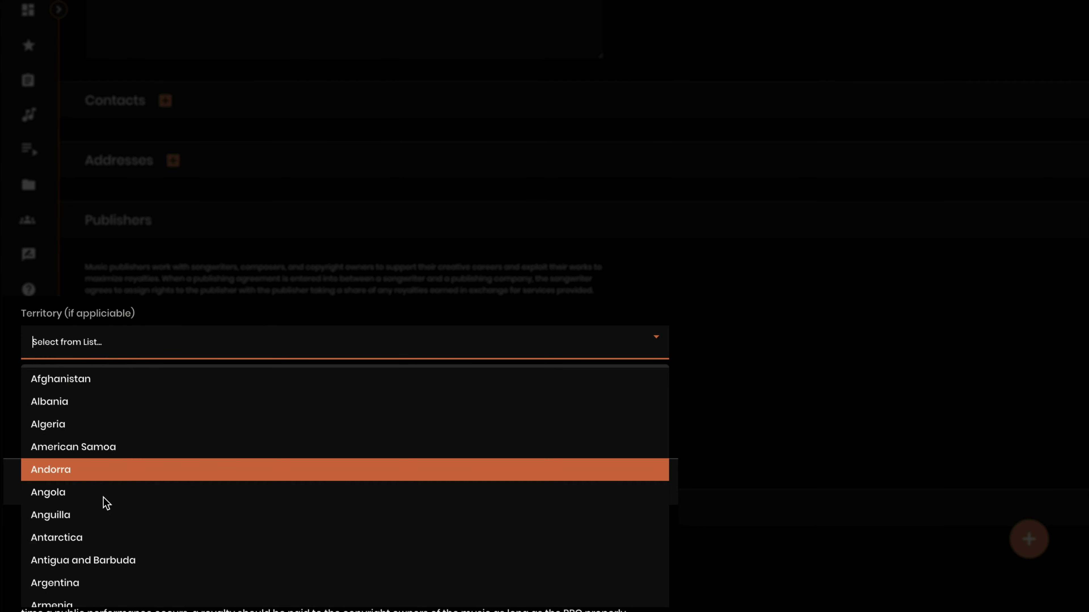
click(96, 536)
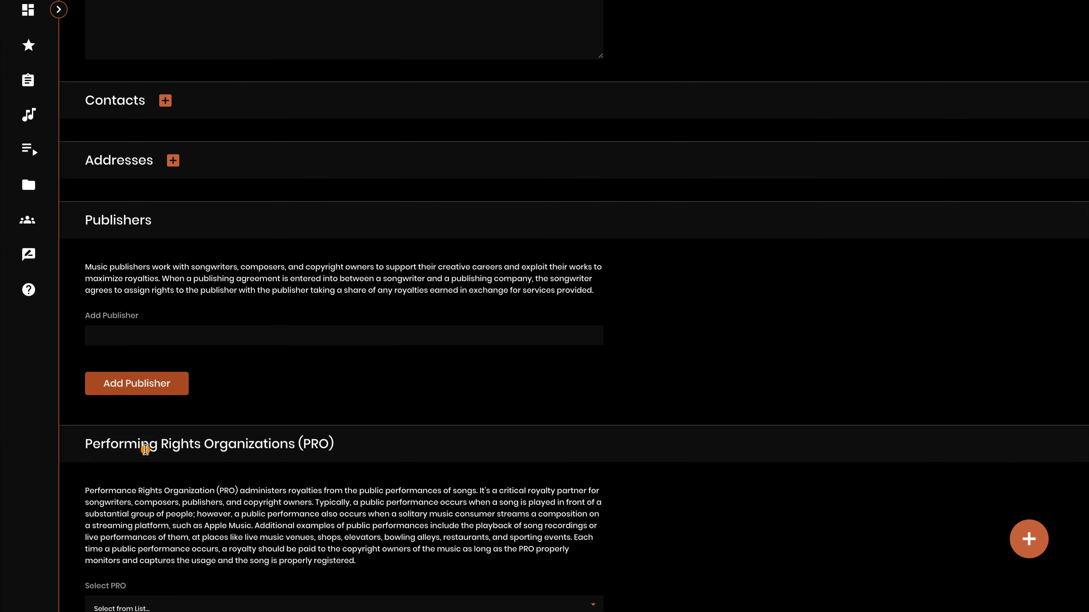
click(103, 419)
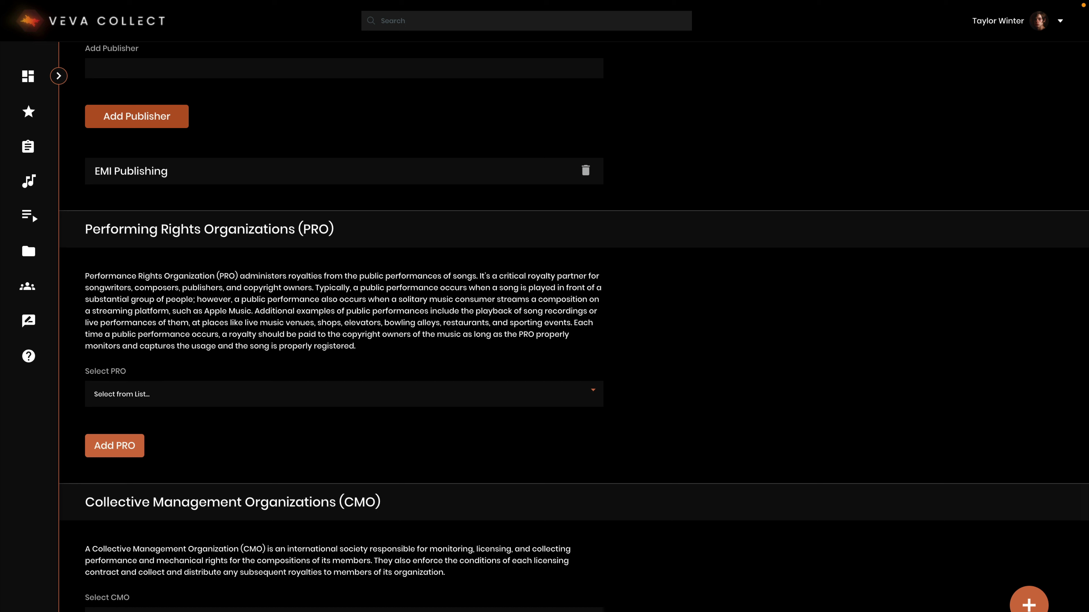
Step: Add ACS - UNITED KINGDOM as the party's PRO, entering its affiliation ID
click(213, 395)
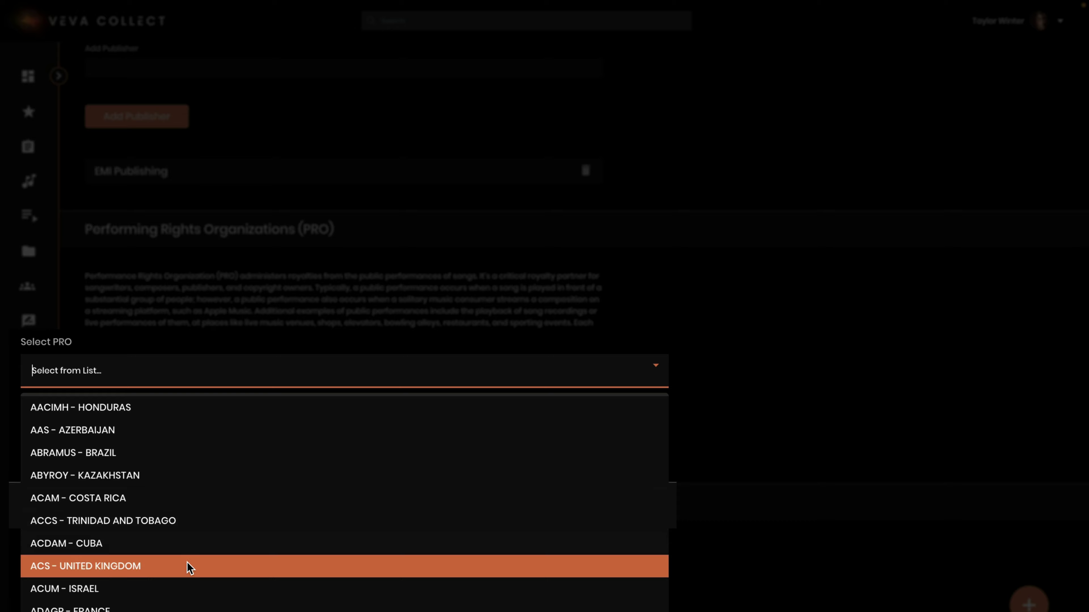
click(184, 567)
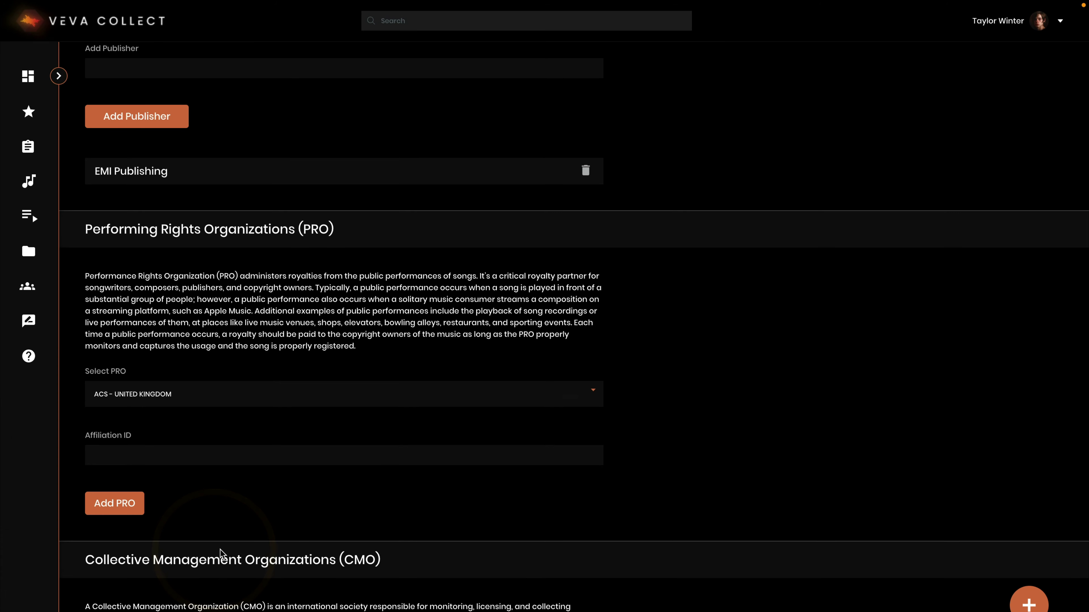
click(178, 453)
text(23626)
text(28)
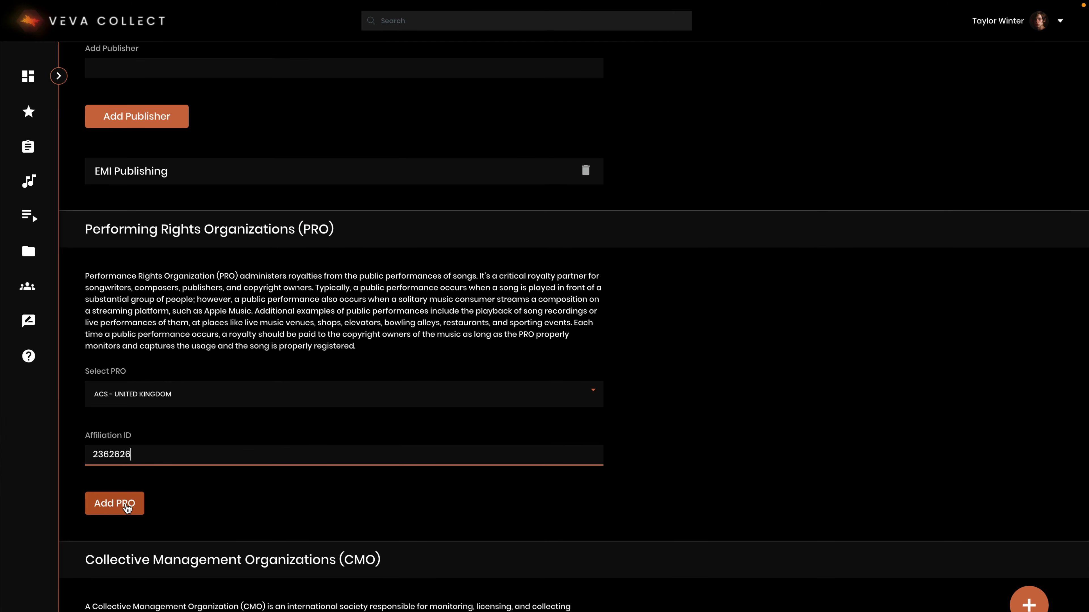
click(126, 504)
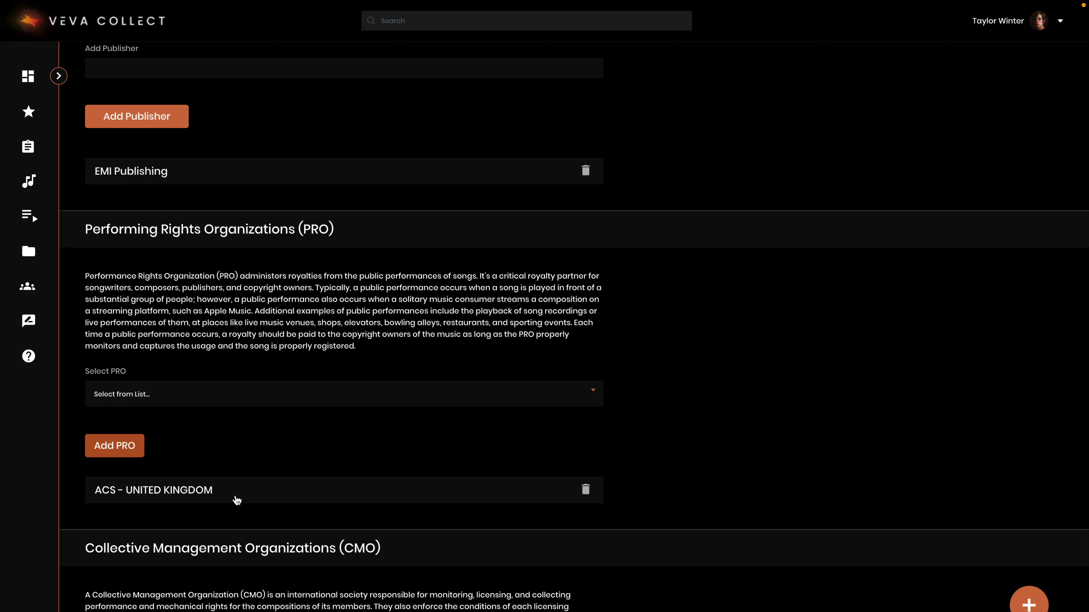
scroll(237, 501, down, 6)
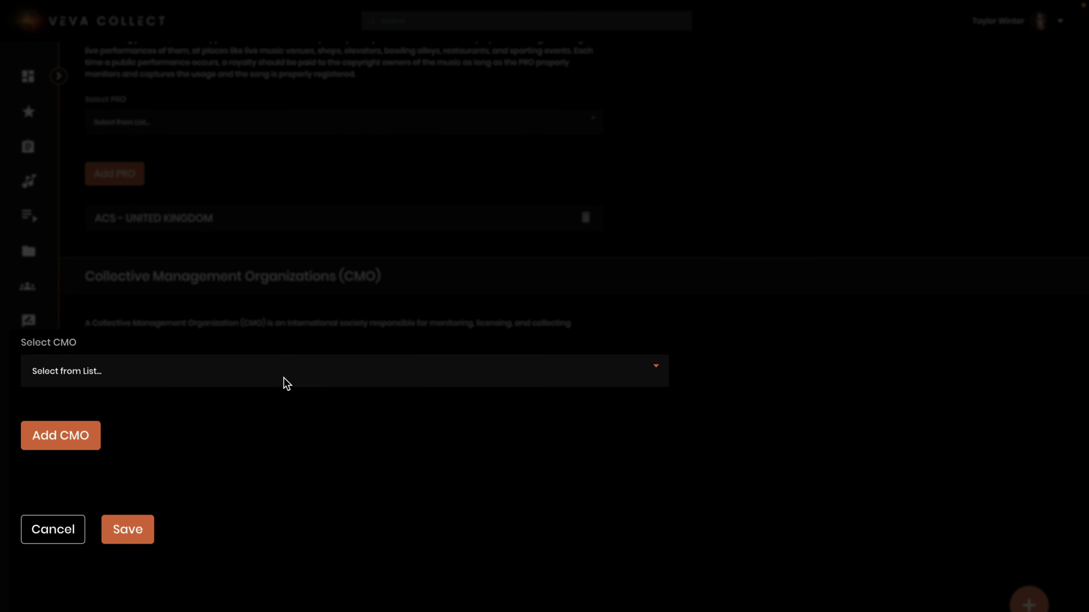
Step: Add ACTRA - Canada as the CMO with its affiliation ID, then save the party
click(274, 377)
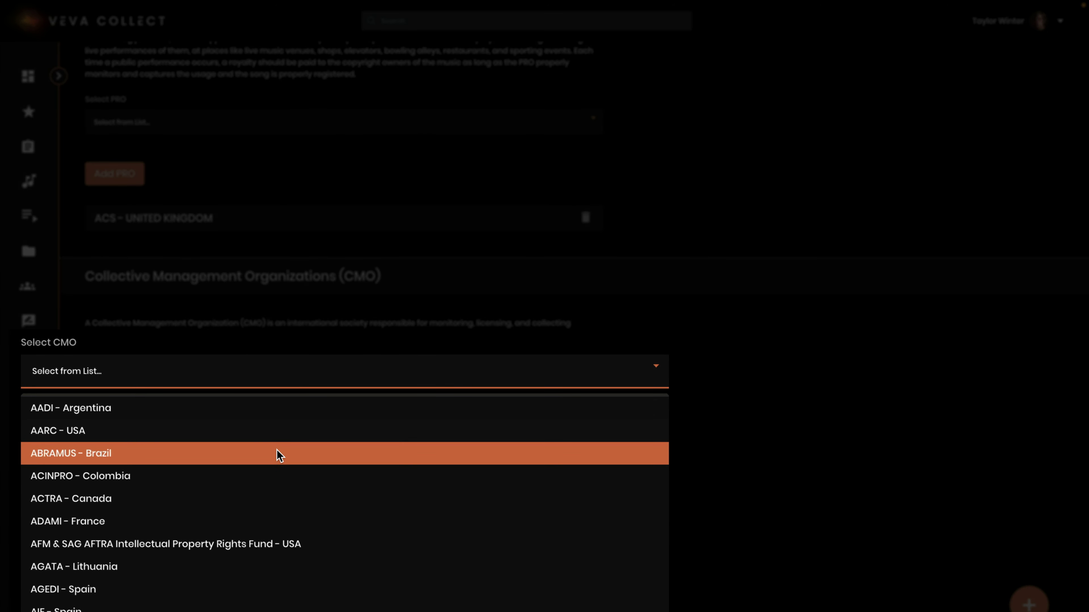
click(129, 503)
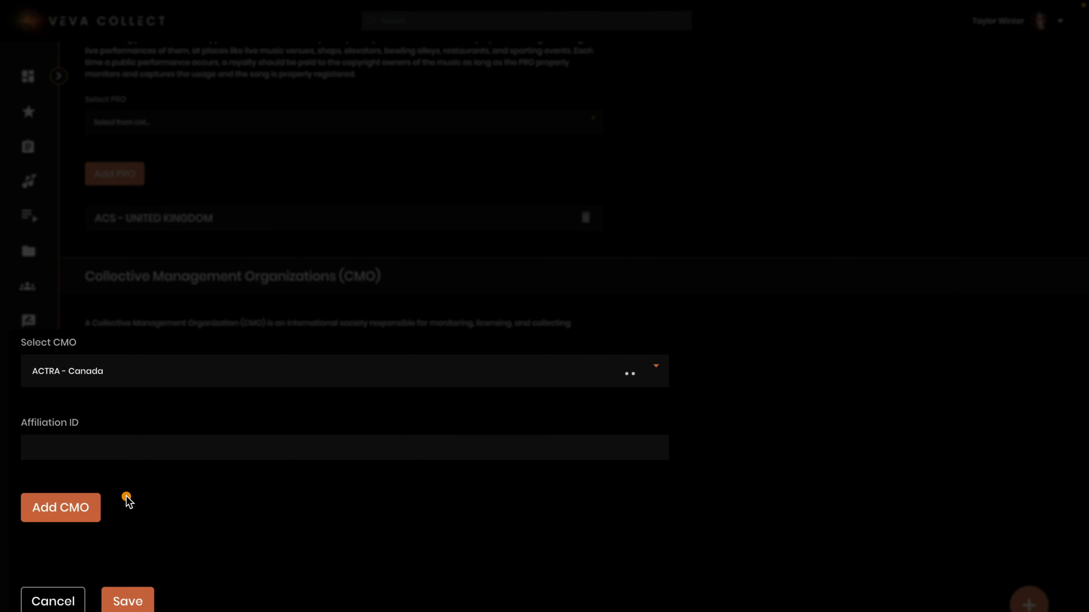
click(229, 457)
text(2457754)
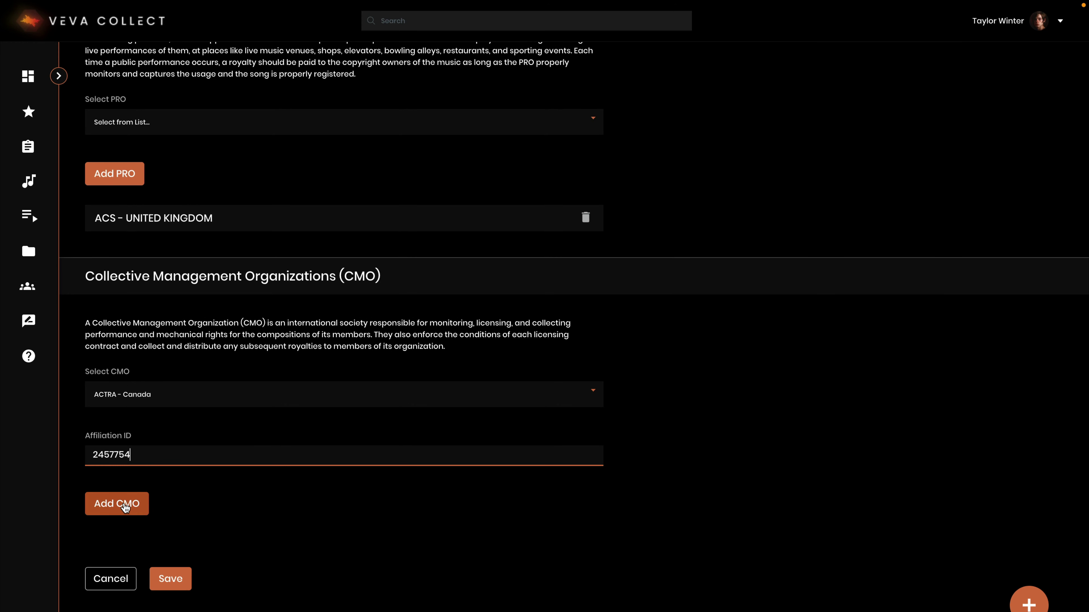
click(125, 507)
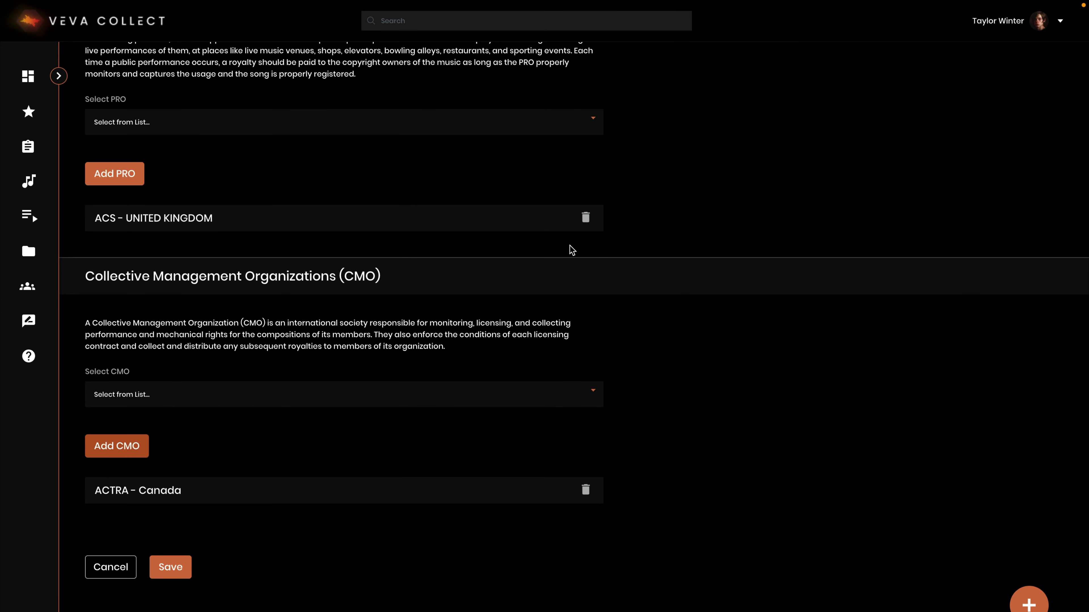
click(170, 578)
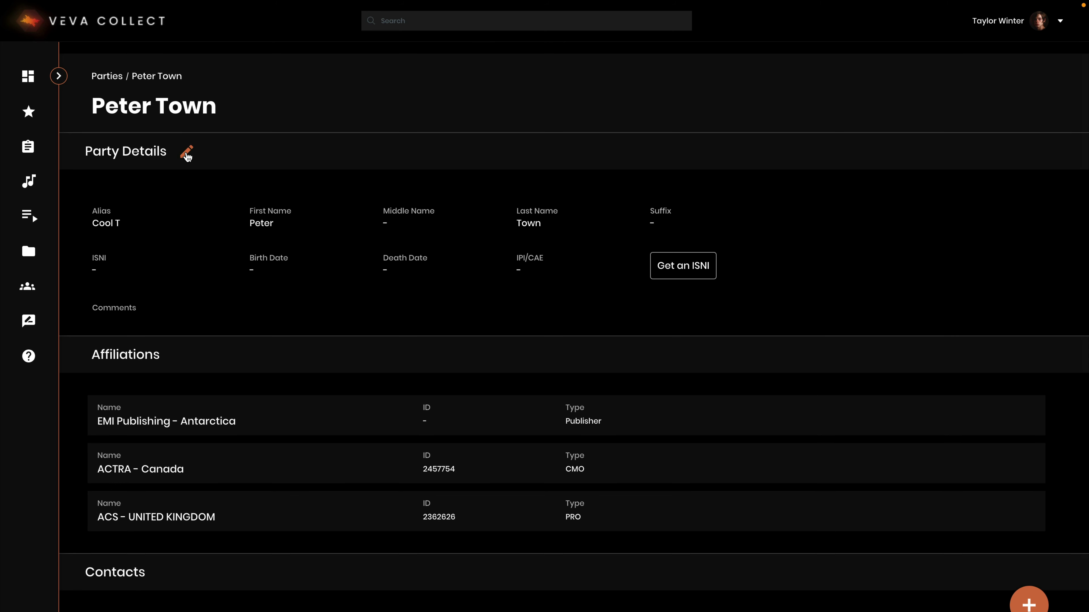
Step: Change the party type to Organization and rename it 'The Producer Company'
click(187, 153)
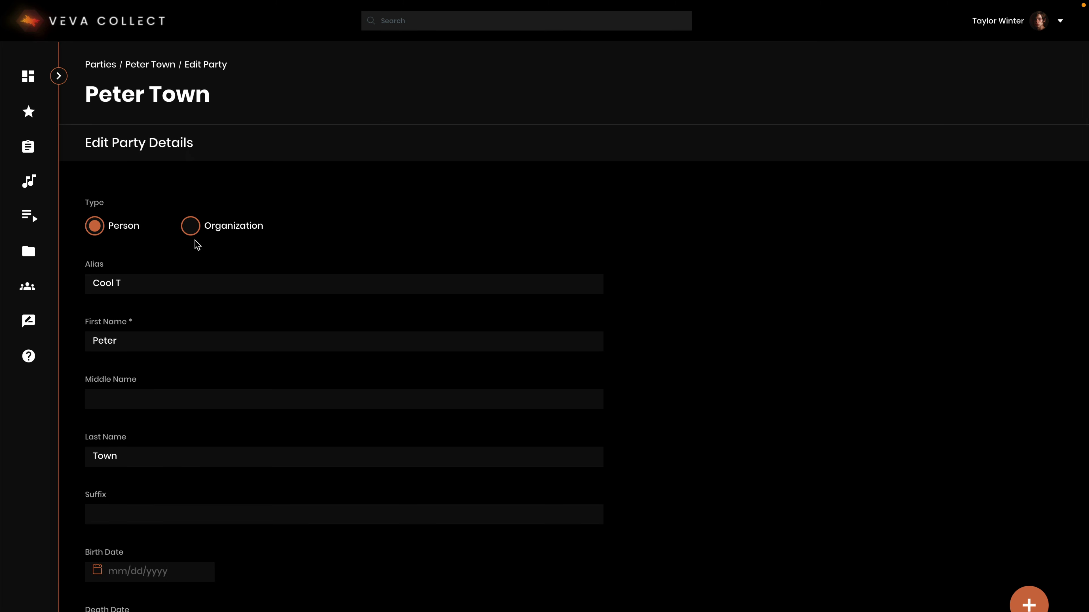
click(191, 229)
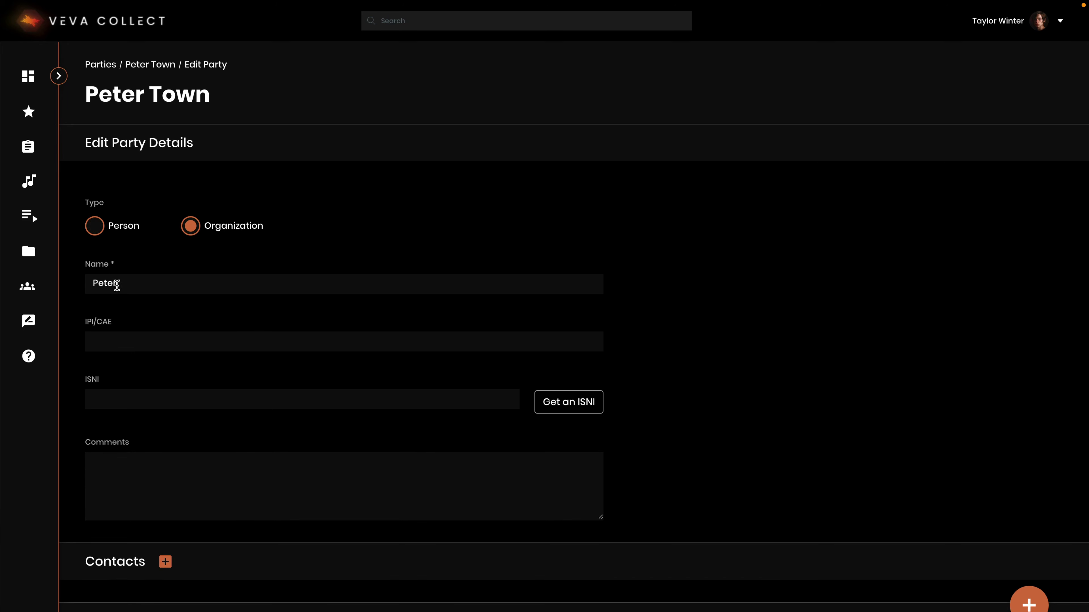
double_click(124, 282)
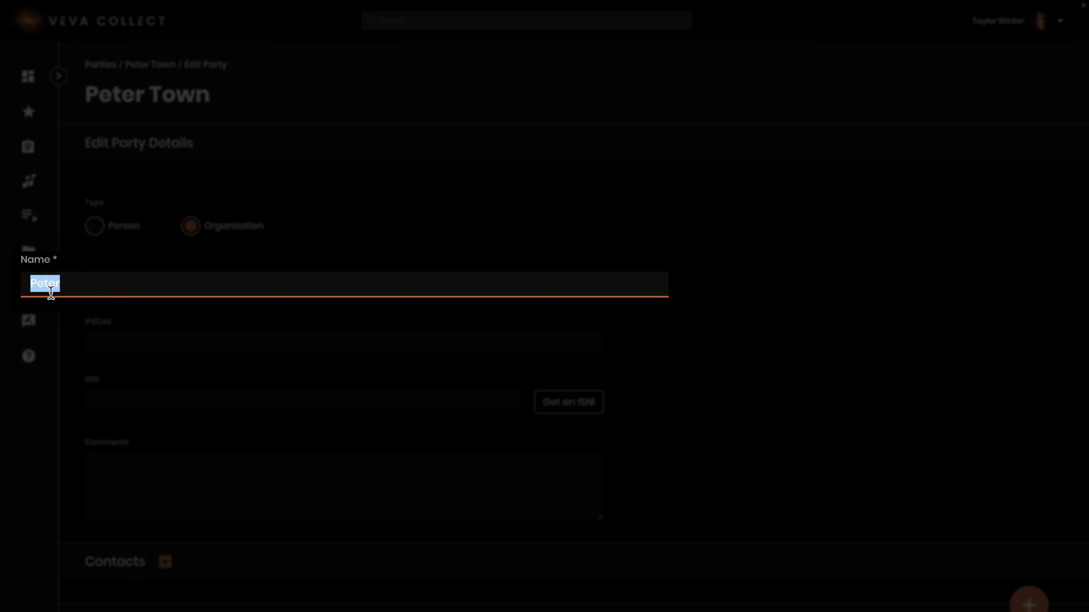
text(The Pro)
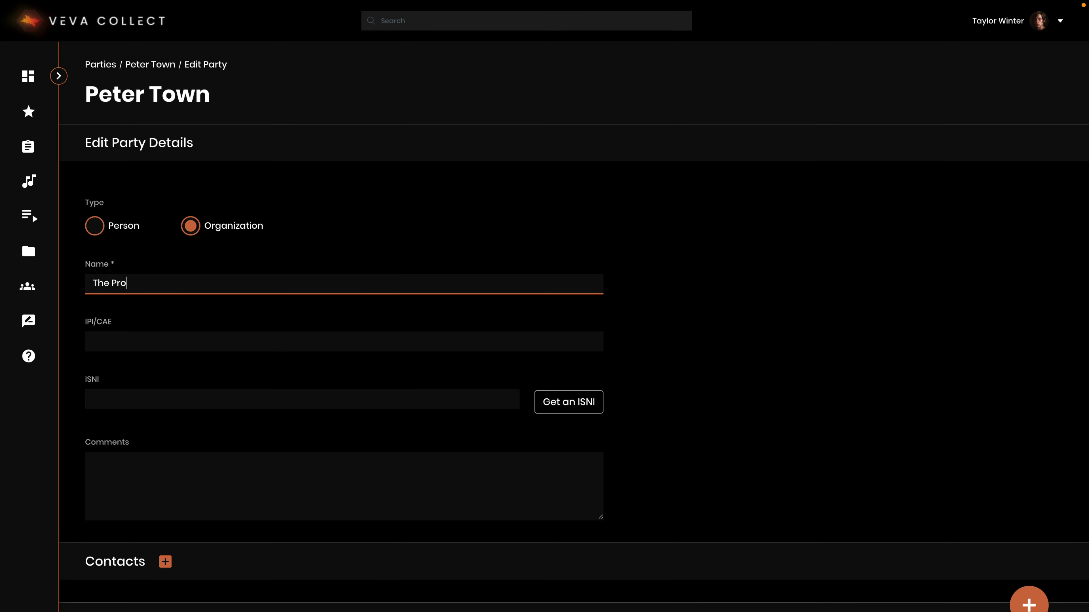
text(ducer Company)
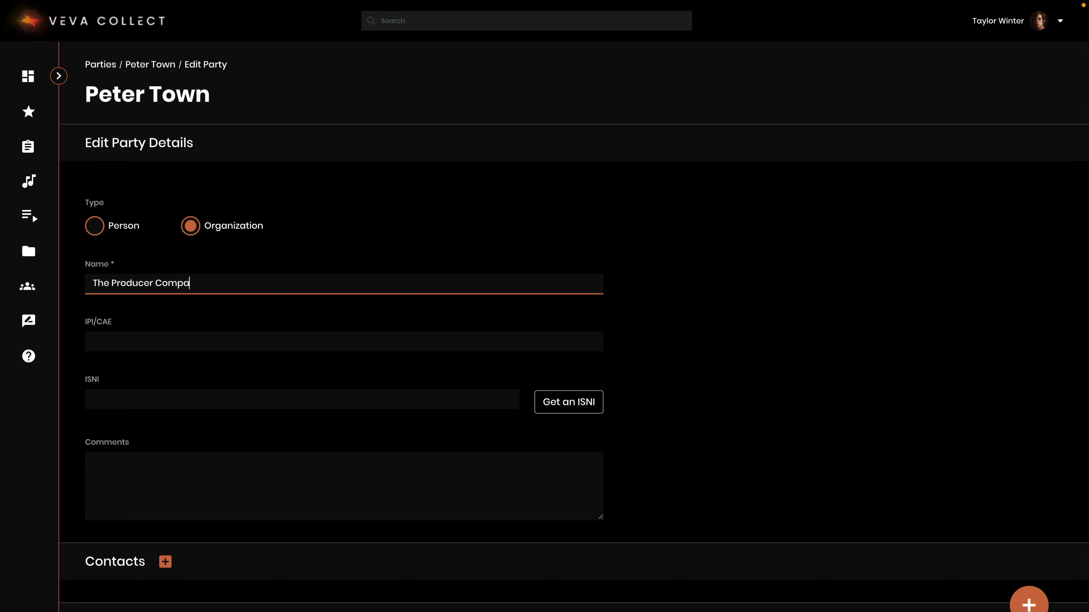